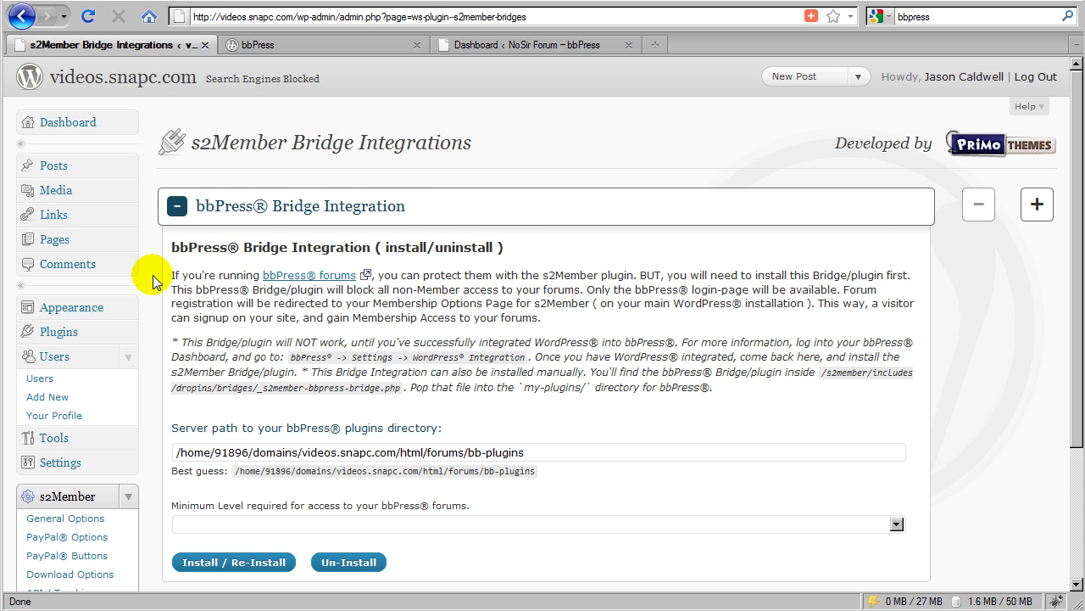
Step: Revisit the s2Member bridge settings, then switch to the bbPress.org forum software homepage
{"action": "scroll", "coordinate": [140, 284], "scroll_direction": "down", "scroll_amount": 4}
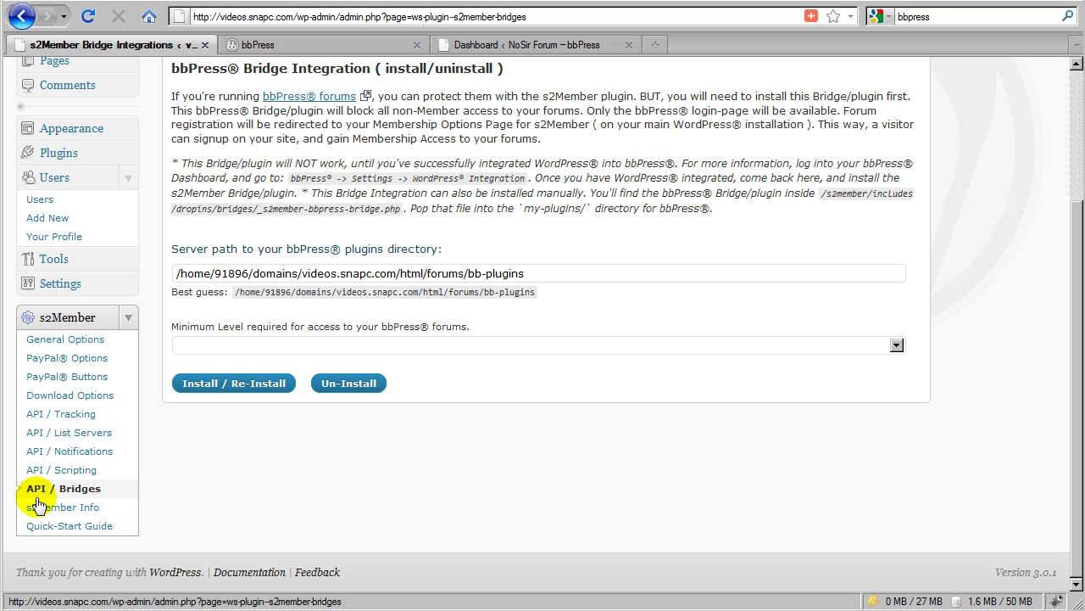
{"action": "left_click", "coordinate": [88, 498]}
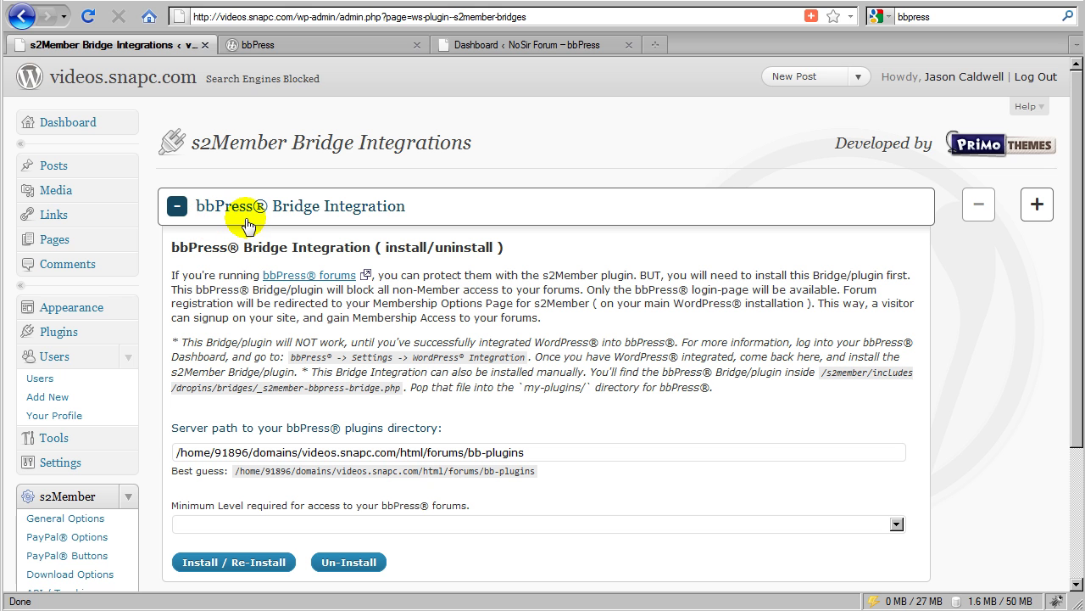
{"action": "left_click", "coordinate": [276, 46]}
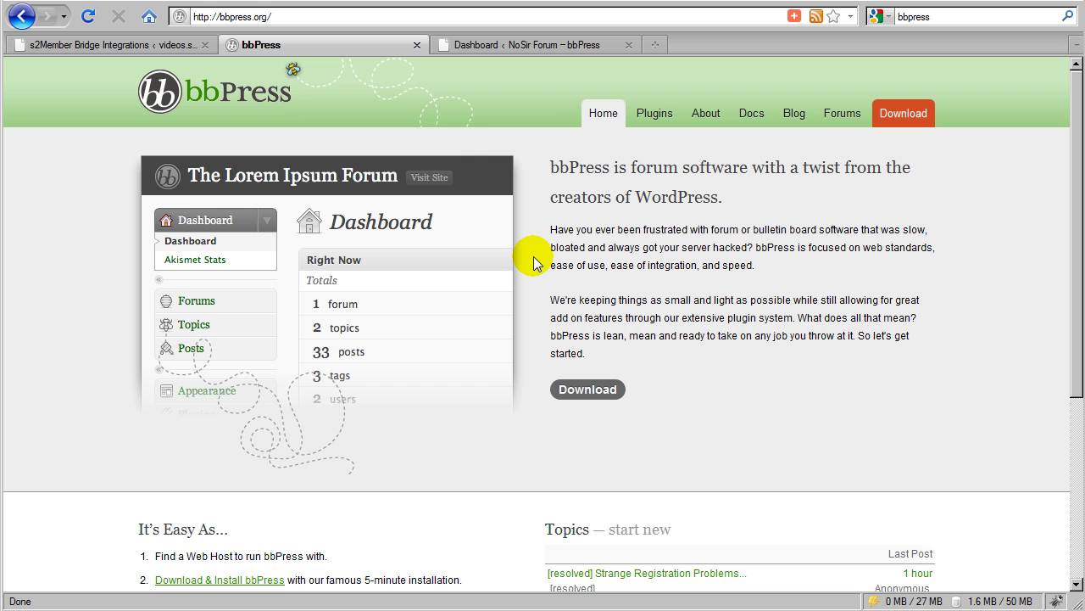
Step: Switch to the NoSir Forum dashboard listing one forum, topic, post, tag and user
{"action": "left_click", "coordinate": [495, 50]}
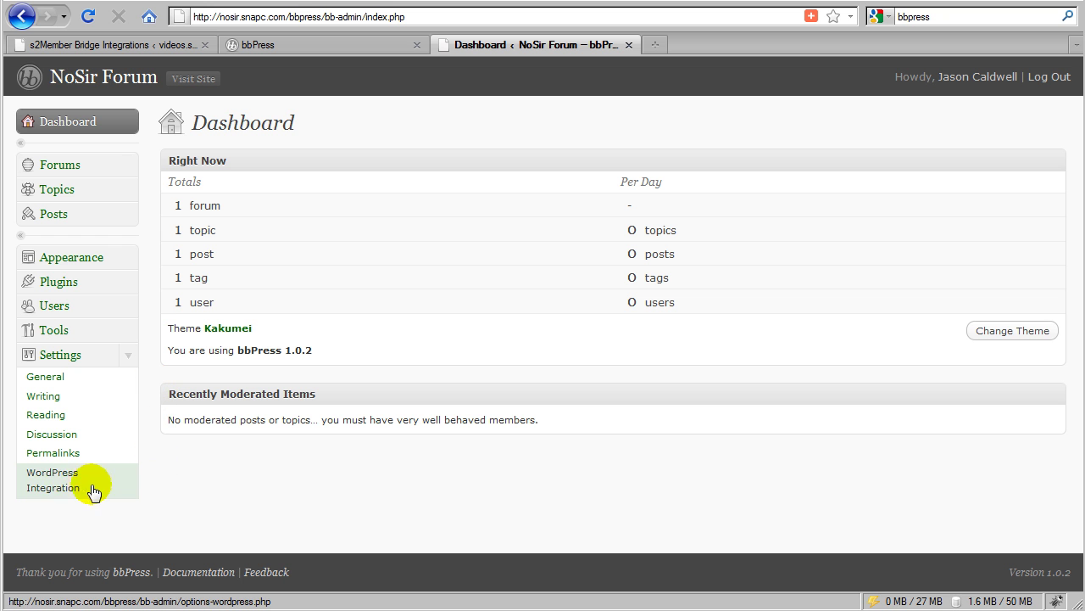
Step: Open Settings > WordPress Integration to view the WordPress-to-Key Master/Moderator/Member role map
{"action": "left_click", "coordinate": [65, 484]}
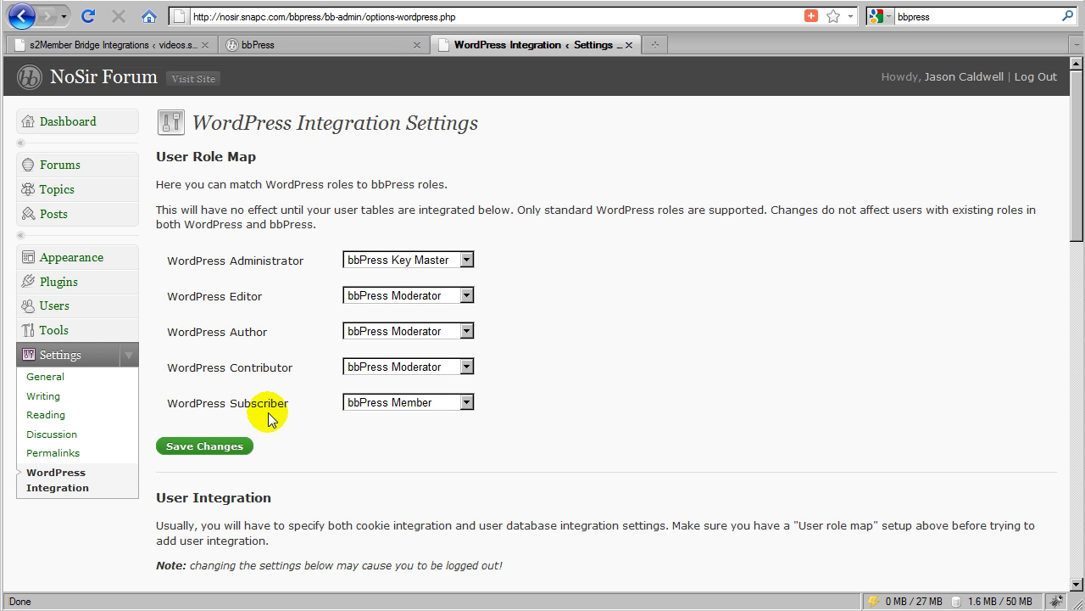
{"action": "left_click", "coordinate": [397, 405]}
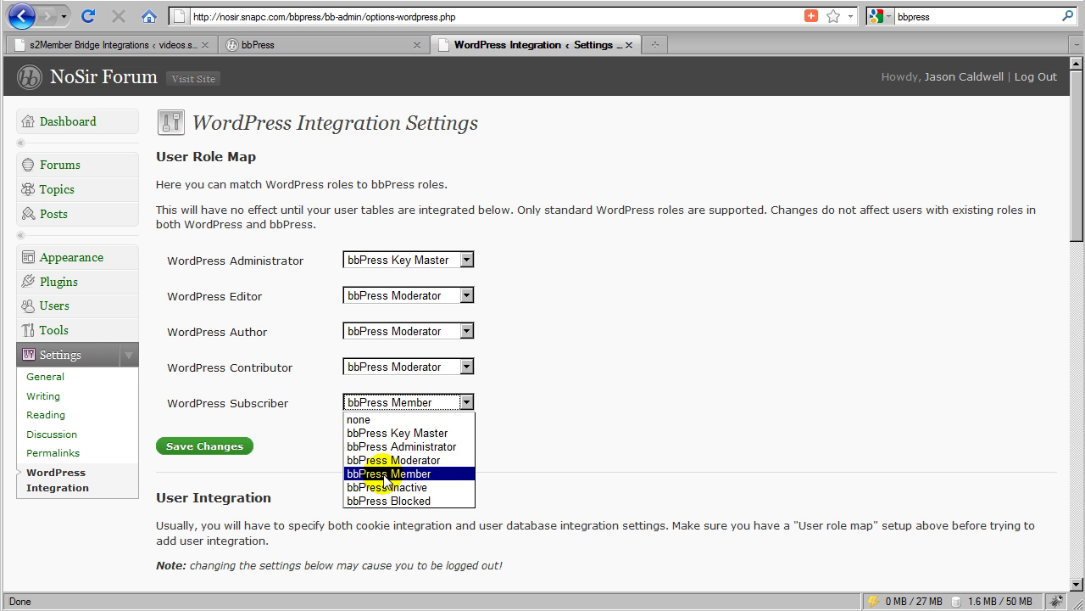
{"action": "left_click", "coordinate": [395, 474]}
{"action": "left_click", "coordinate": [393, 434]}
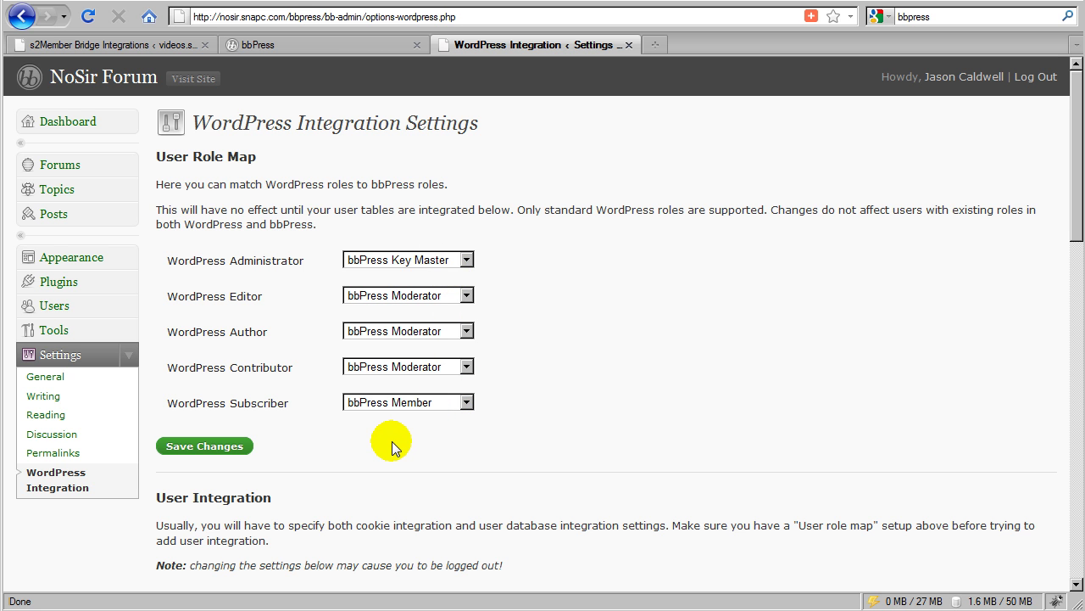
{"action": "scroll", "coordinate": [392, 441], "scroll_direction": "down", "scroll_amount": 2}
{"action": "scroll", "coordinate": [392, 441], "scroll_direction": "down", "scroll_amount": 1}
{"action": "scroll", "coordinate": [392, 441], "scroll_direction": "down", "scroll_amount": 2}
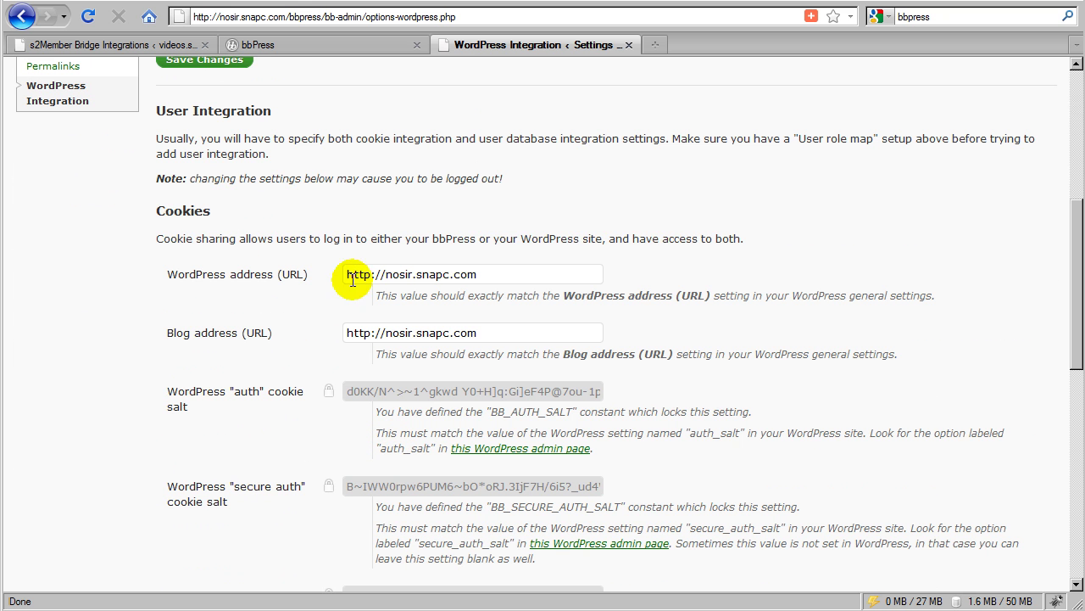
{"action": "scroll", "coordinate": [322, 321], "scroll_direction": "down", "scroll_amount": 1}
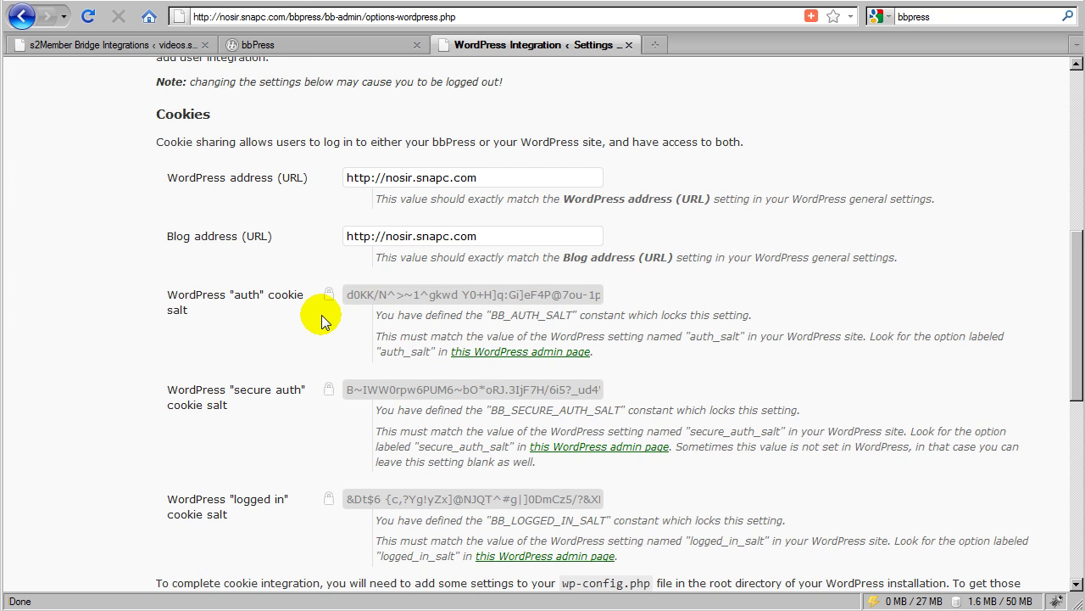
{"action": "scroll", "coordinate": [322, 318], "scroll_direction": "down", "scroll_amount": 2}
{"action": "scroll", "coordinate": [322, 314], "scroll_direction": "down", "scroll_amount": 2}
{"action": "scroll", "coordinate": [323, 315], "scroll_direction": "up", "scroll_amount": 1}
{"action": "scroll", "coordinate": [287, 331], "scroll_direction": "up", "scroll_amount": 4}
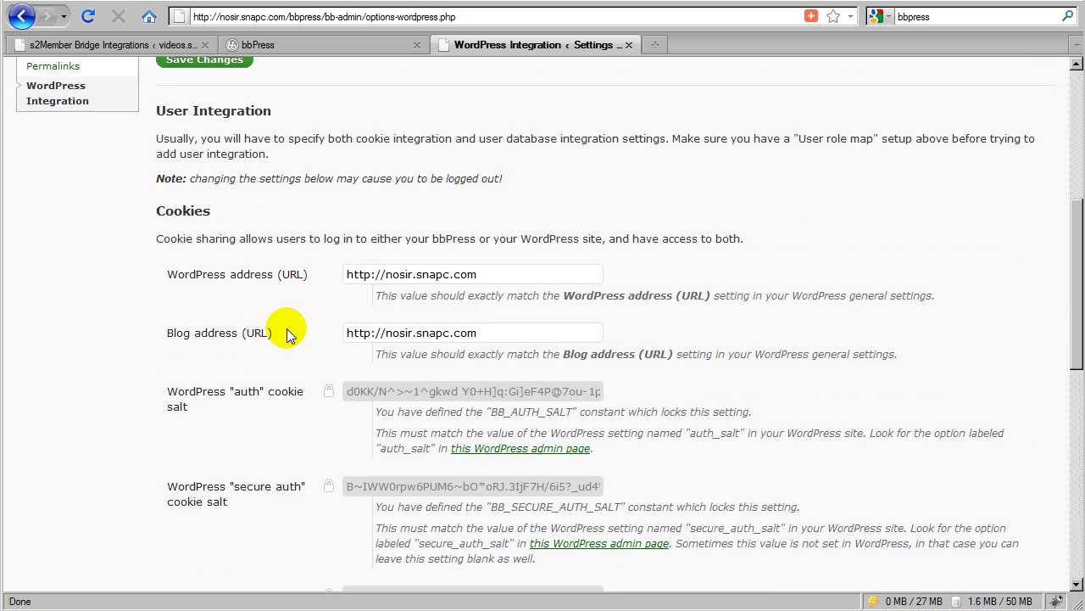
{"action": "scroll", "coordinate": [286, 332], "scroll_direction": "up", "scroll_amount": 2}
{"action": "scroll", "coordinate": [60, 398], "scroll_direction": "up", "scroll_amount": 2}
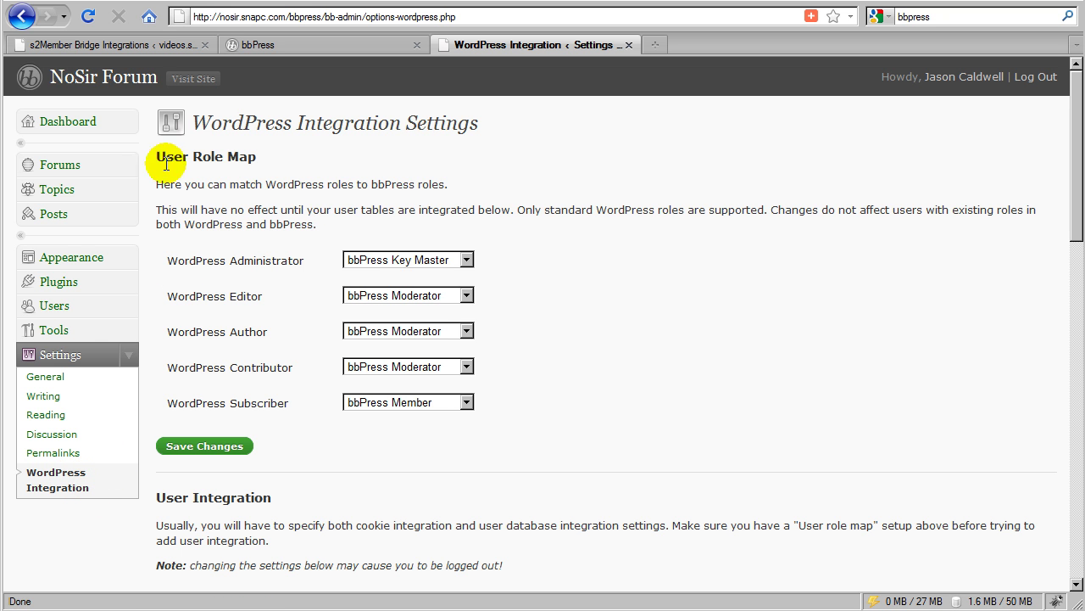
Step: Copy the best-guess bb-plugins path into the bbPress plugins directory field on the s2Member bridge page
{"action": "left_click", "coordinate": [151, 46]}
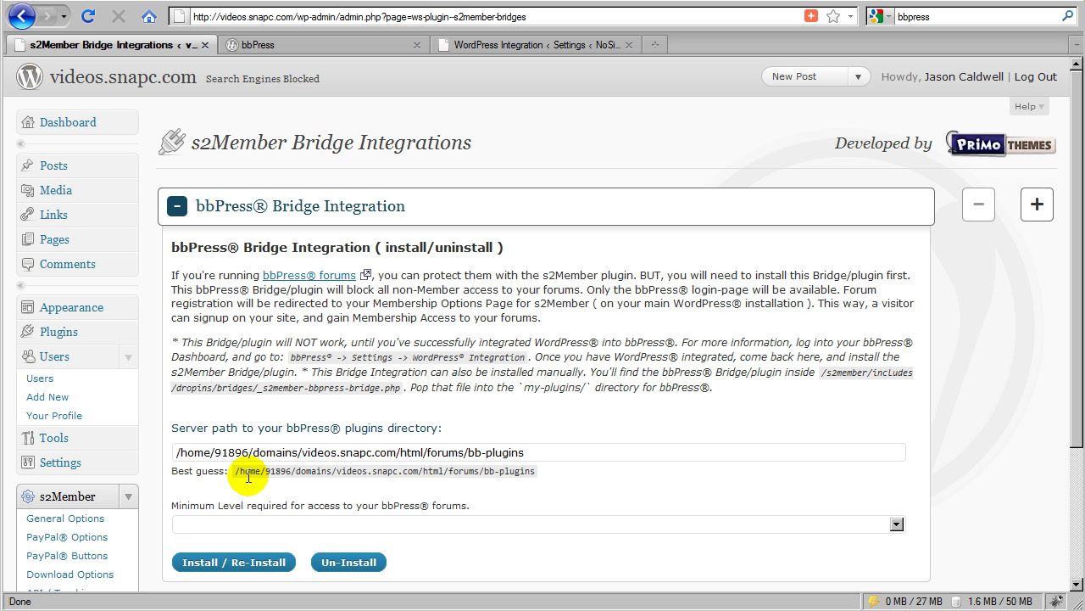
{"action": "left_click_drag", "start_coordinate": [237, 471], "coordinate": [534, 473]}
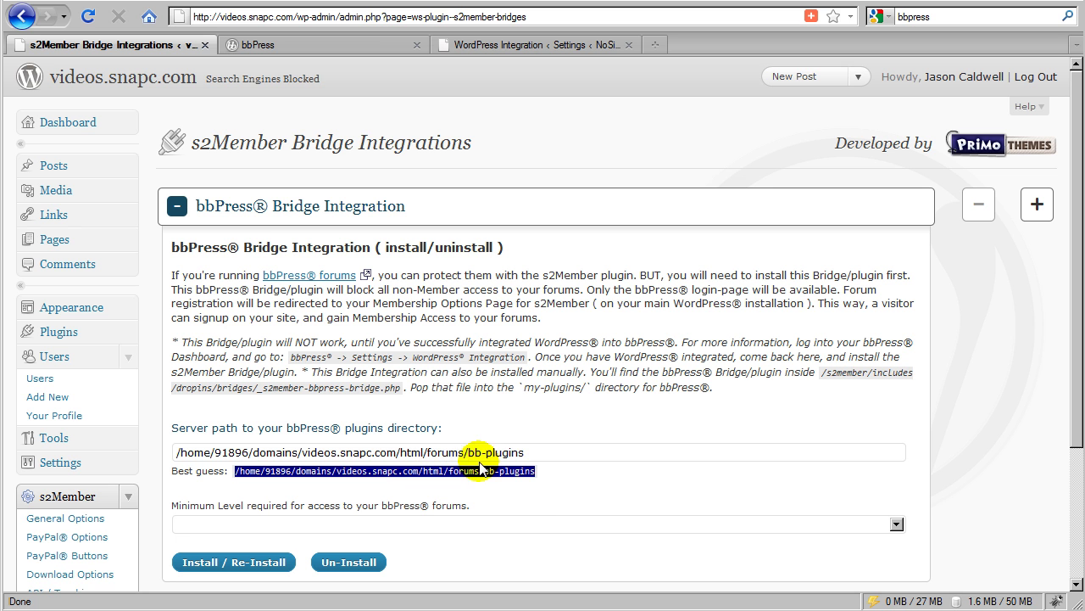
{"action": "left_click_drag", "start_coordinate": [523, 452], "coordinate": [176, 452]}
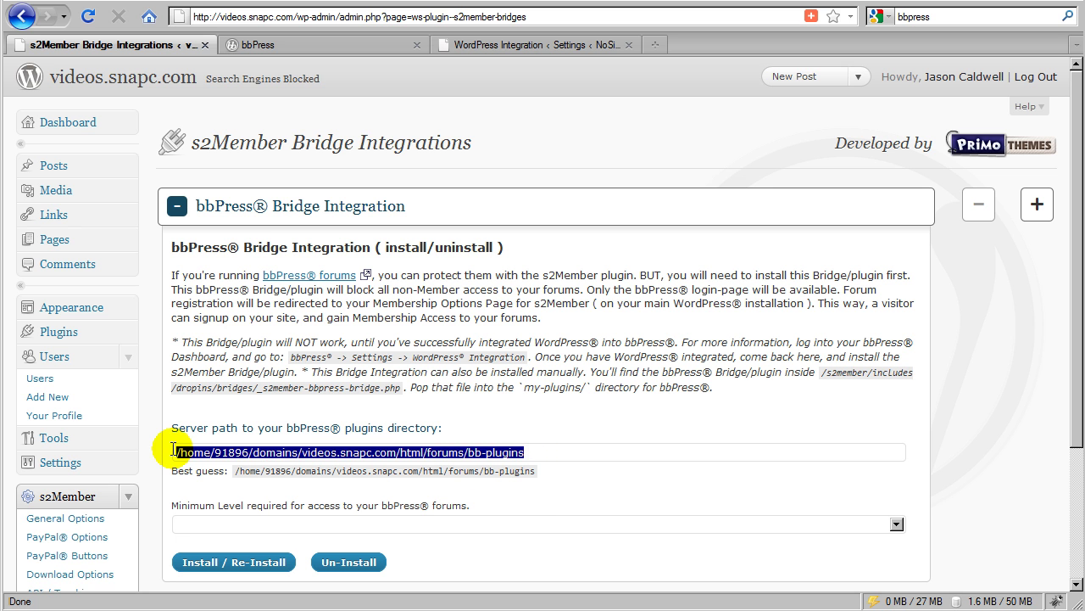
{"action": "left_click", "coordinate": [448, 482]}
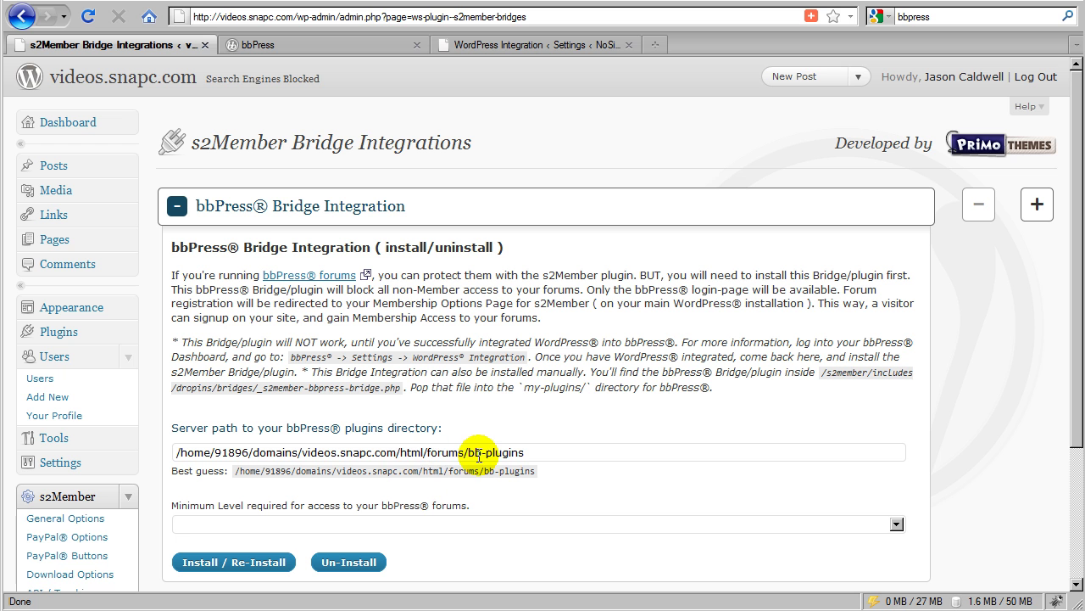
Step: Set the bridge's Minimum Level to s2Member Level 1
{"action": "left_click", "coordinate": [237, 524]}
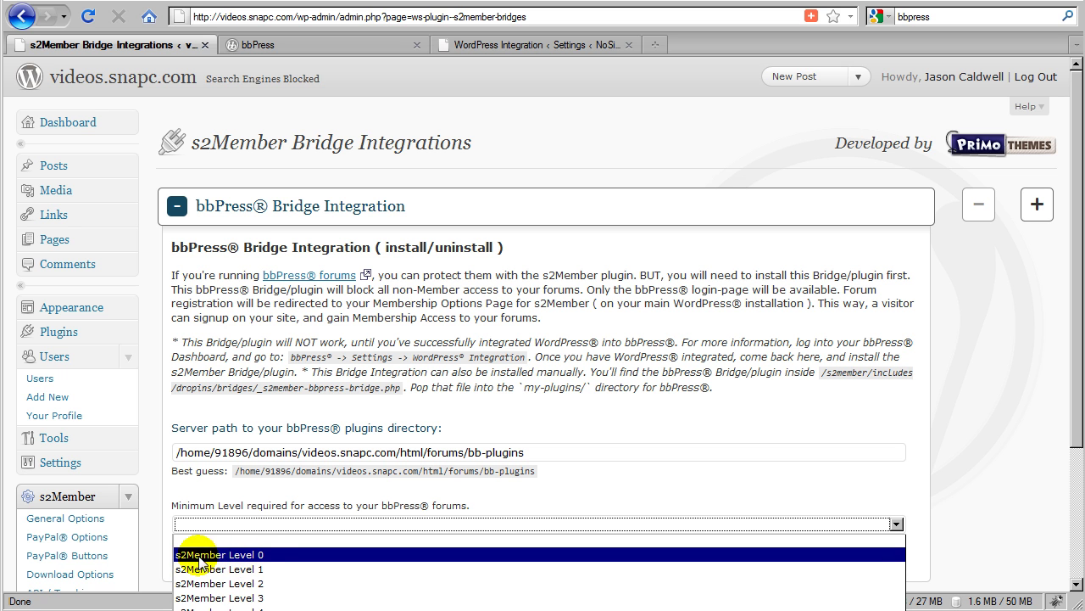
{"action": "left_click", "coordinate": [246, 569]}
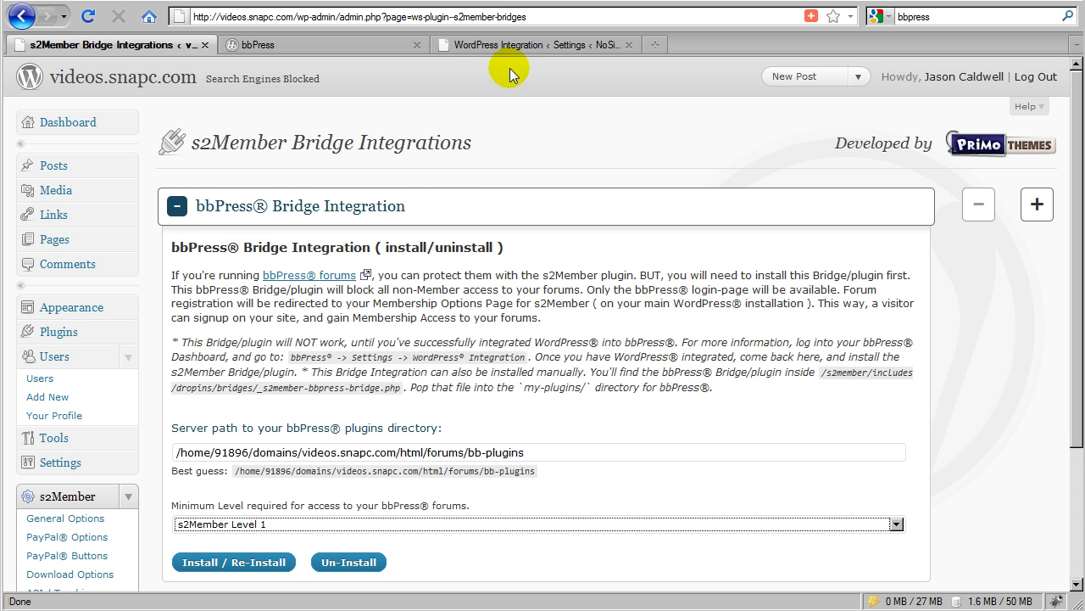
Step: Open the bbPress Plugins list, where s2Member Bridge shows as autoloaded
{"action": "left_click", "coordinate": [519, 47]}
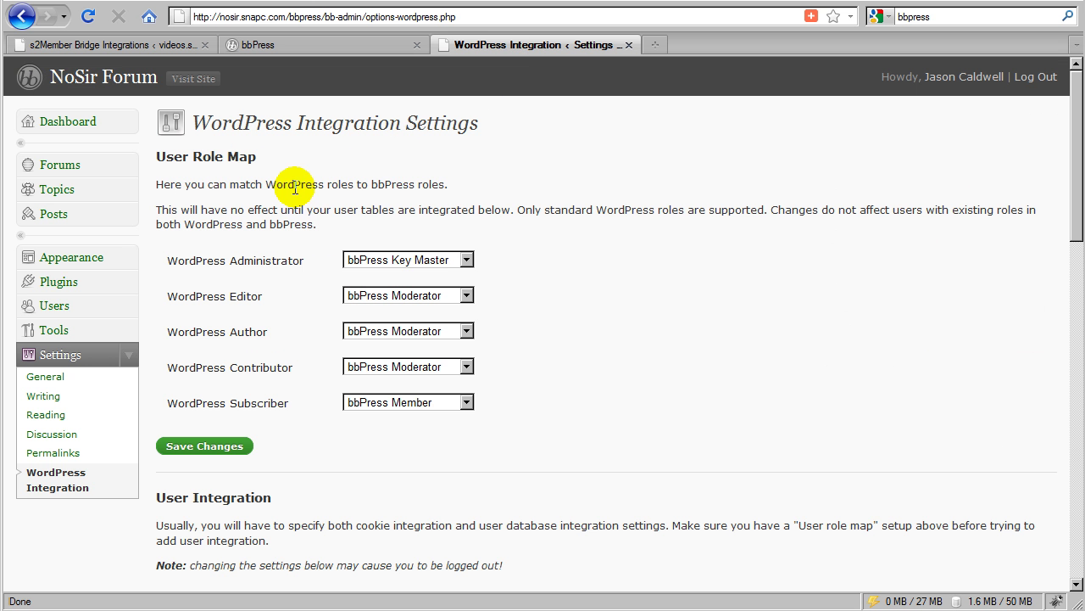
{"action": "left_click", "coordinate": [56, 288]}
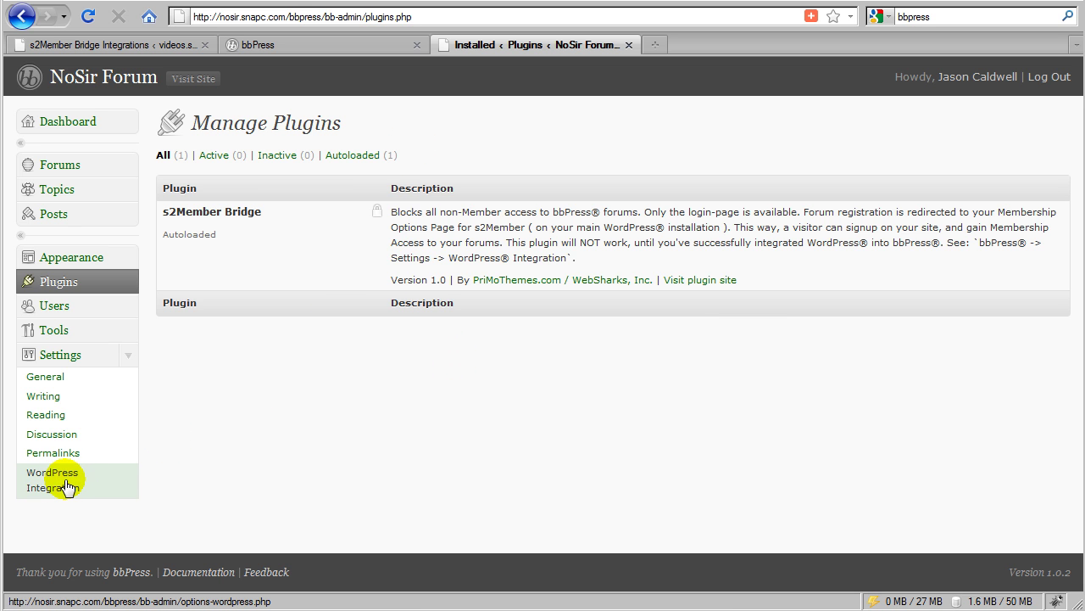
Step: Return to the s2Member Bridge Integrations page in WordPress admin
{"action": "left_click", "coordinate": [151, 45]}
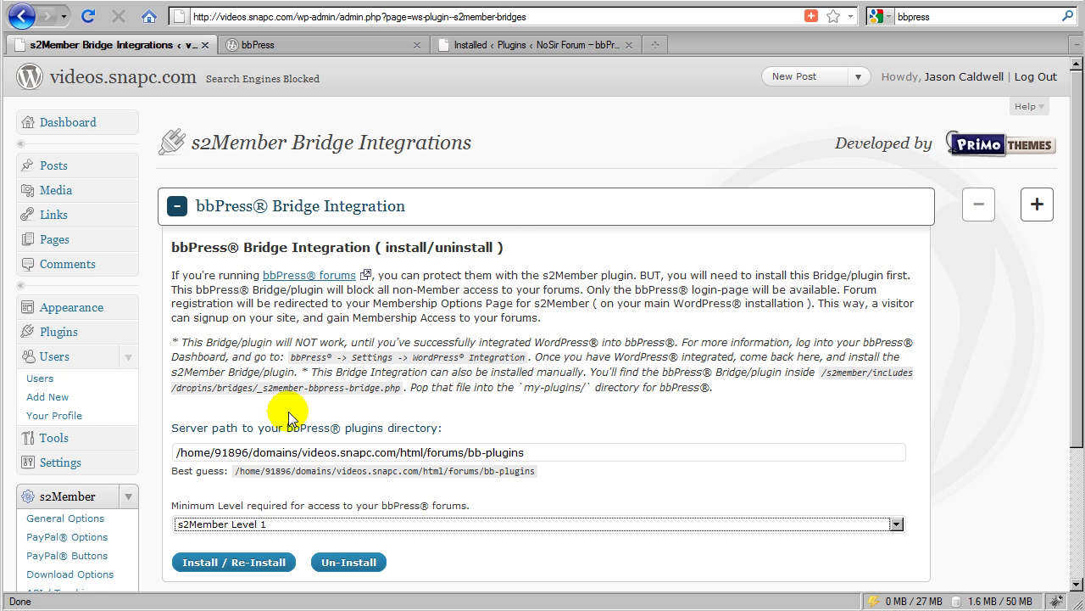
Step: Change the bridge's Minimum Level to s2Member Level 2
{"action": "scroll", "coordinate": [263, 414], "scroll_direction": "down", "scroll_amount": 2}
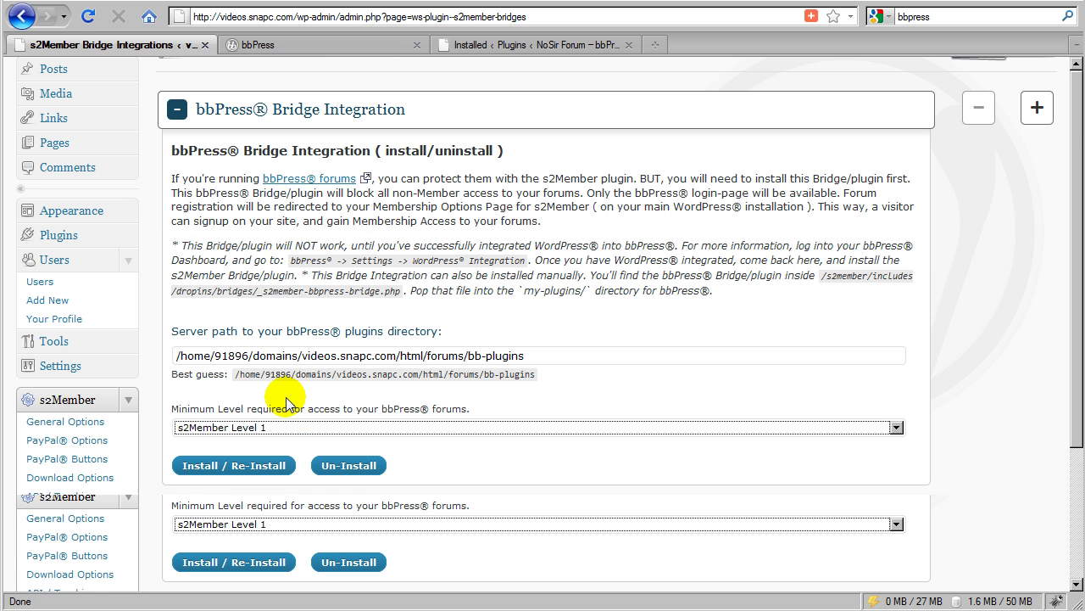
{"action": "left_click", "coordinate": [252, 427]}
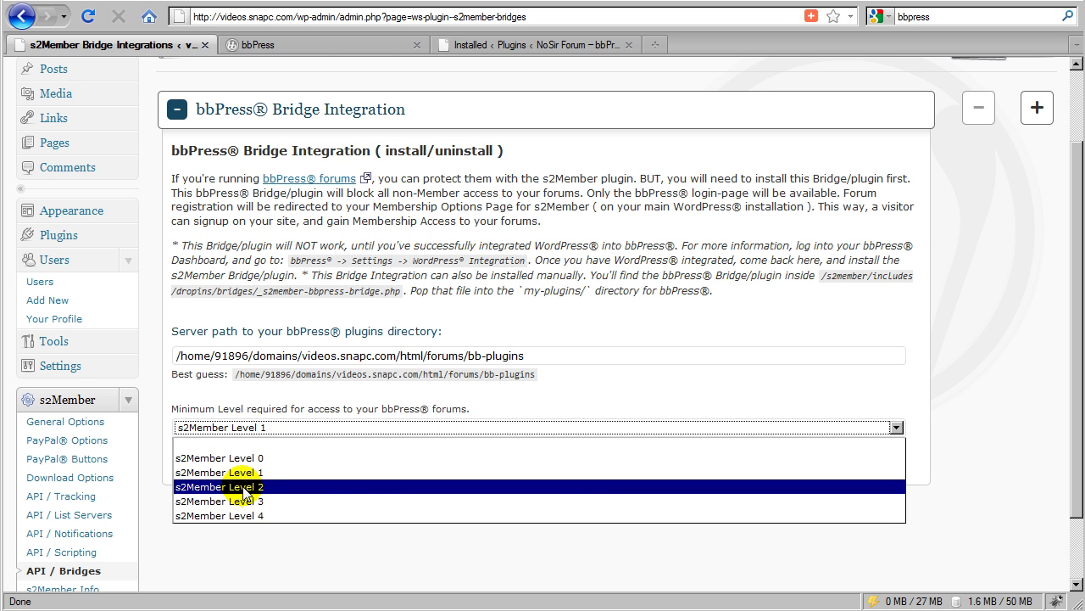
{"action": "left_click", "coordinate": [243, 487]}
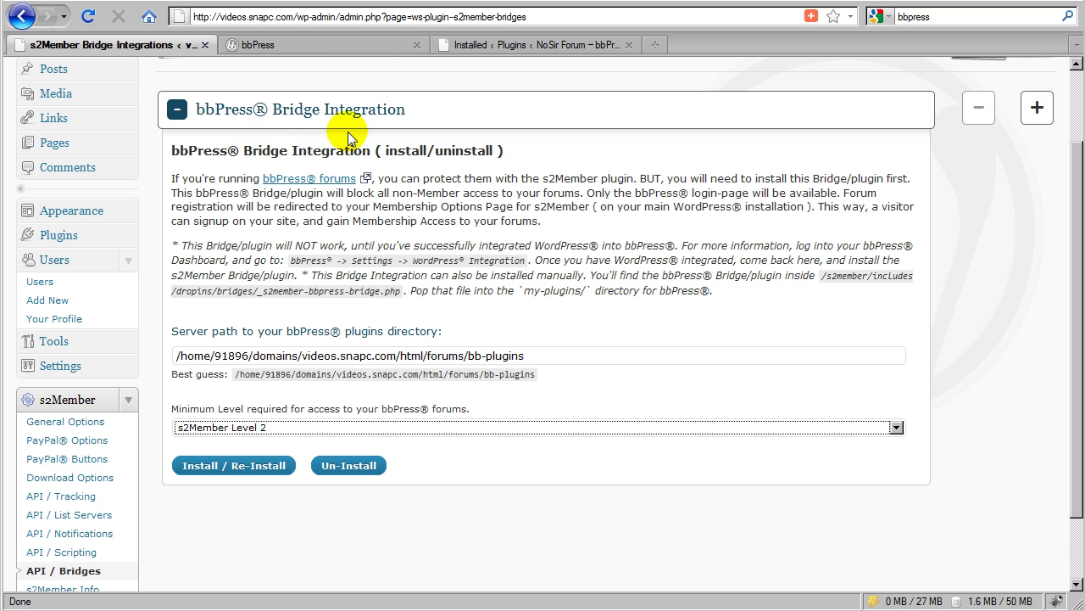
{"action": "scroll", "coordinate": [386, 210], "scroll_direction": "up", "scroll_amount": 2}
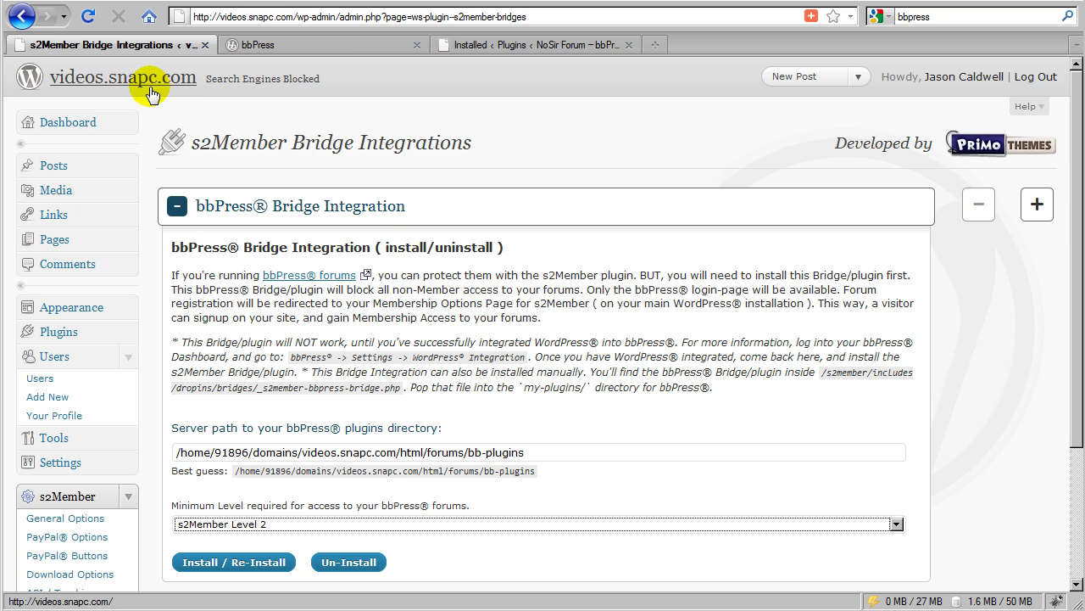